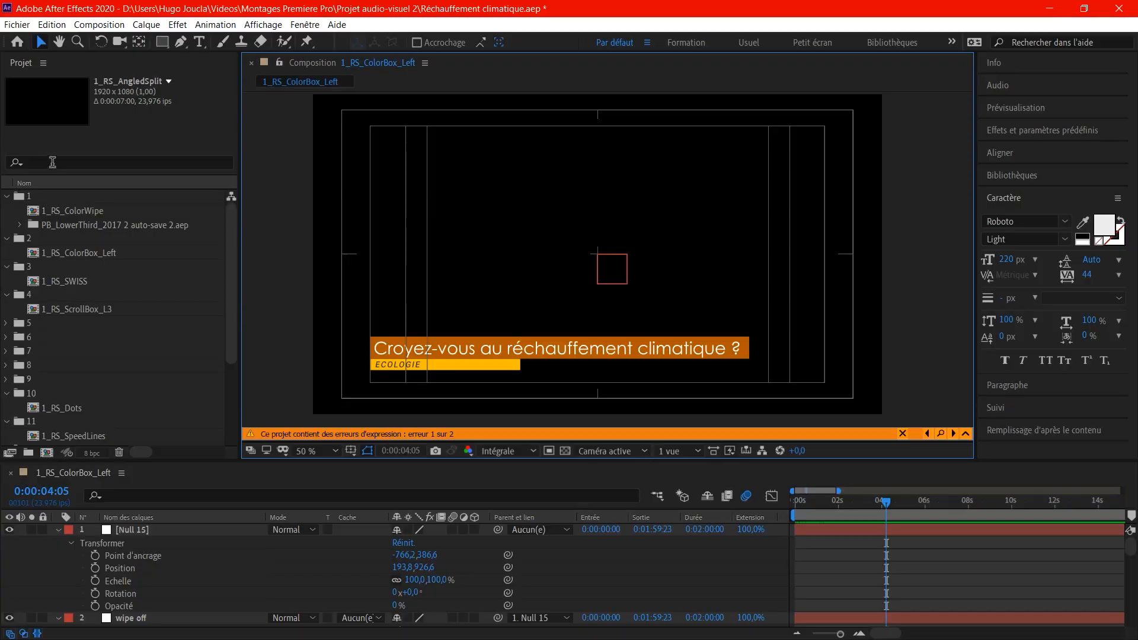
- Add the 1_RS_ColorBox_Left composition to the render queue
{"action": "left_click", "coordinate": [13, 25]}
{"action": "mouse_move", "coordinate": [226, 239]}
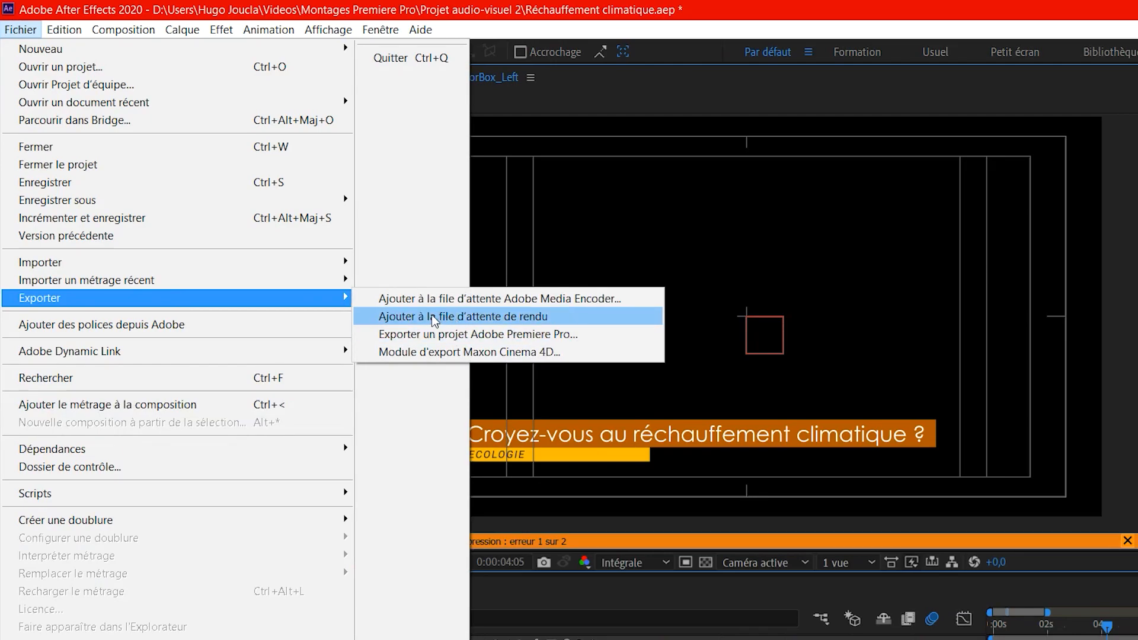
{"action": "left_click", "coordinate": [434, 318]}
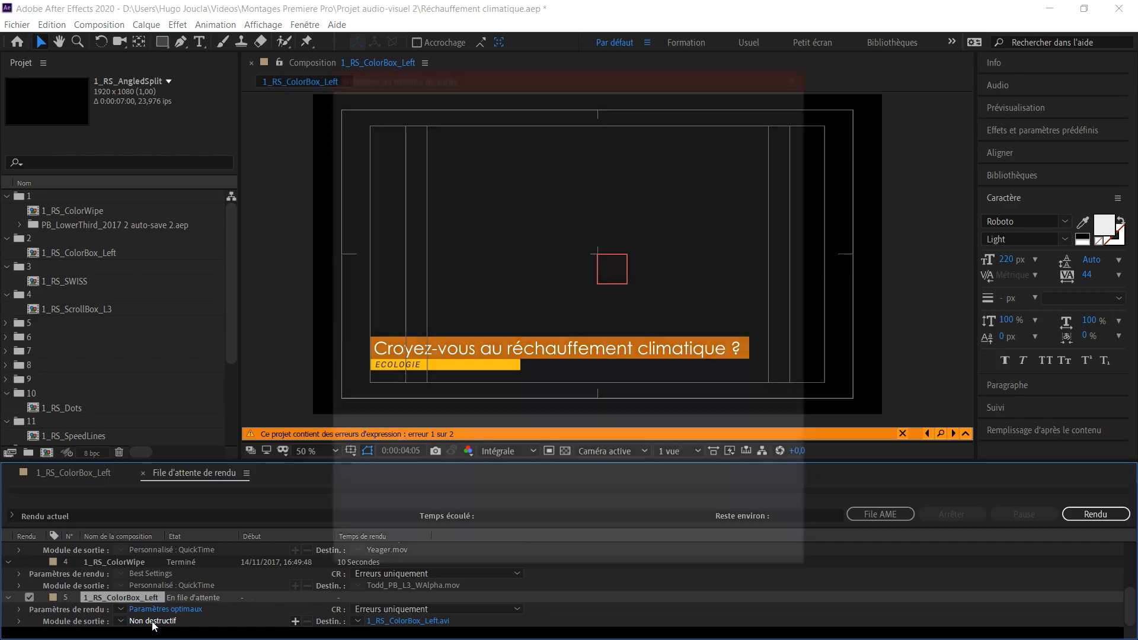
- Set the queued item's output module to QuickTime format with RVB + Alpha channels and start the render
{"action": "left_click", "coordinate": [229, 612]}
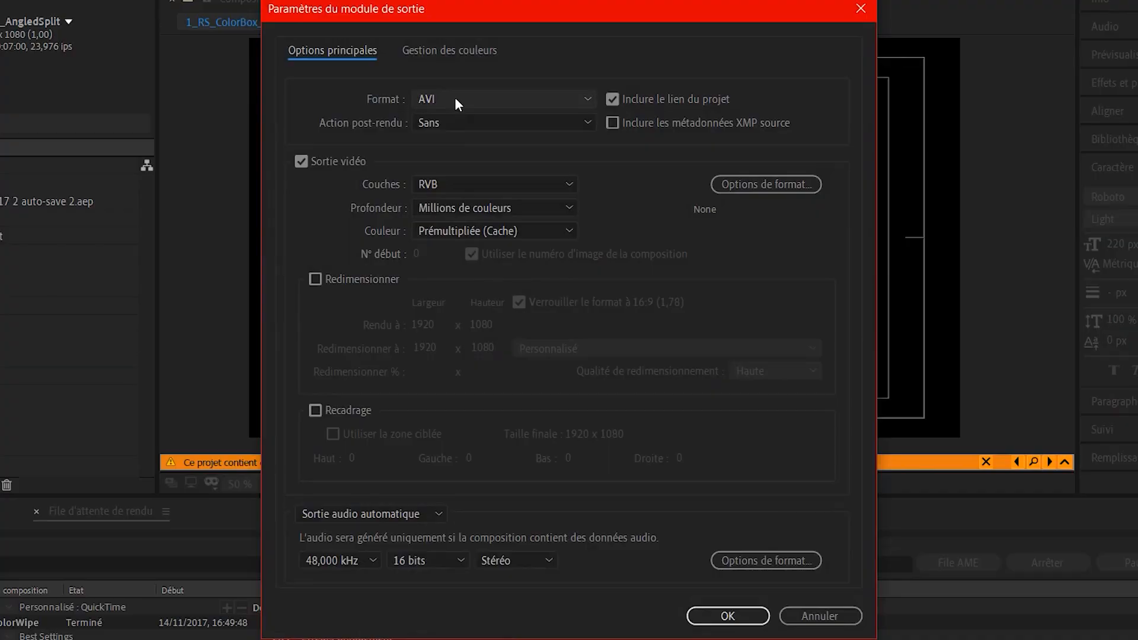
{"action": "left_click", "coordinate": [456, 102]}
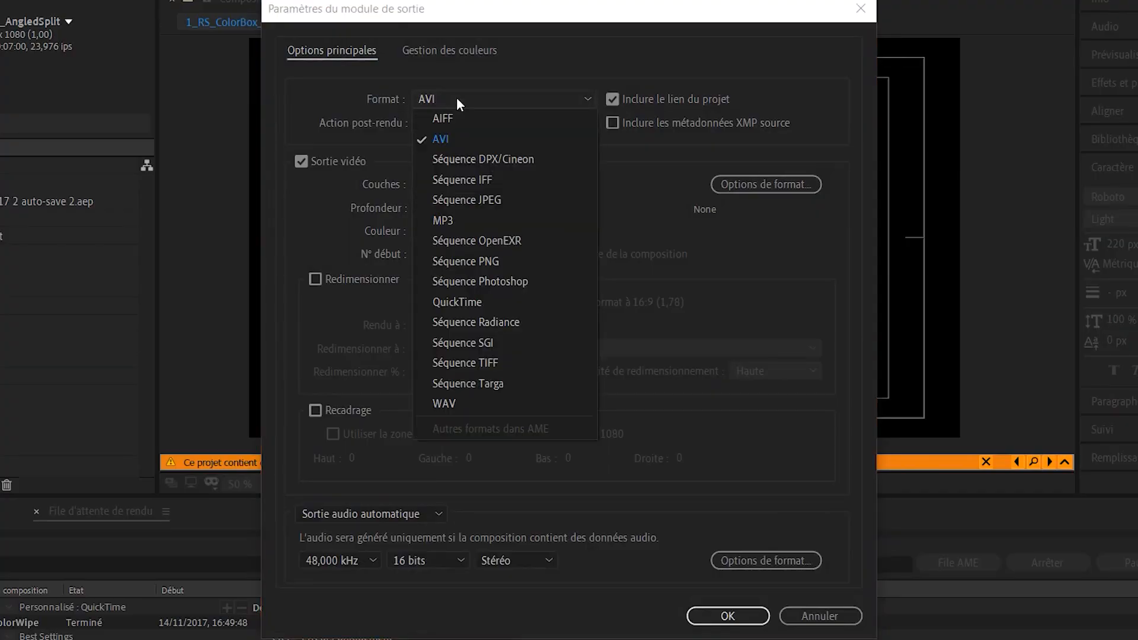
{"action": "left_click", "coordinate": [506, 302]}
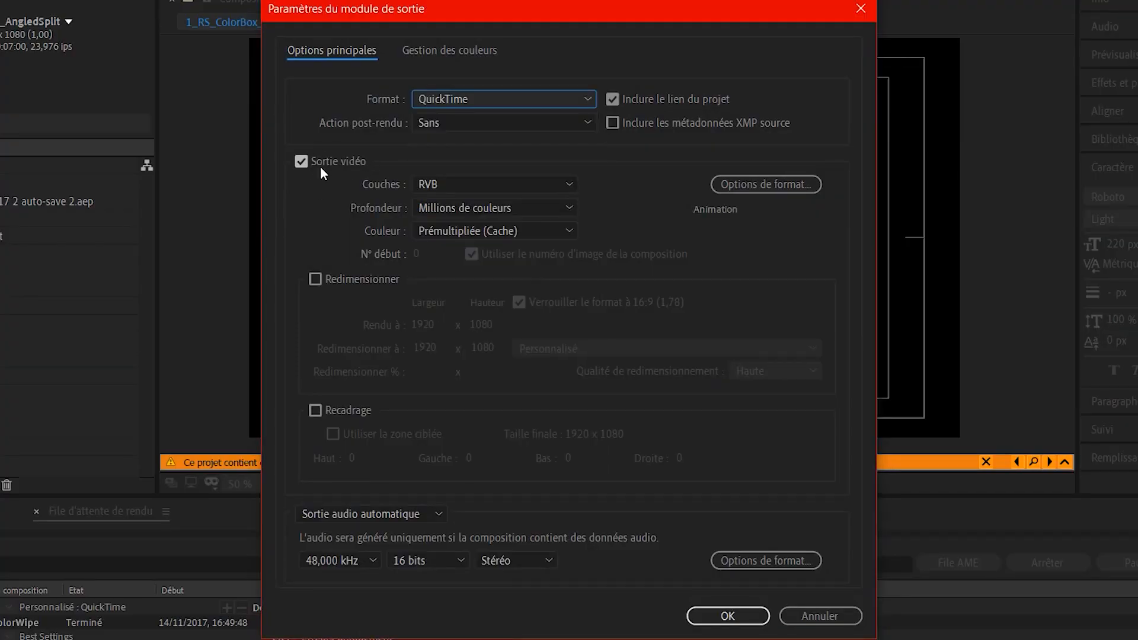
{"action": "left_click", "coordinate": [422, 189]}
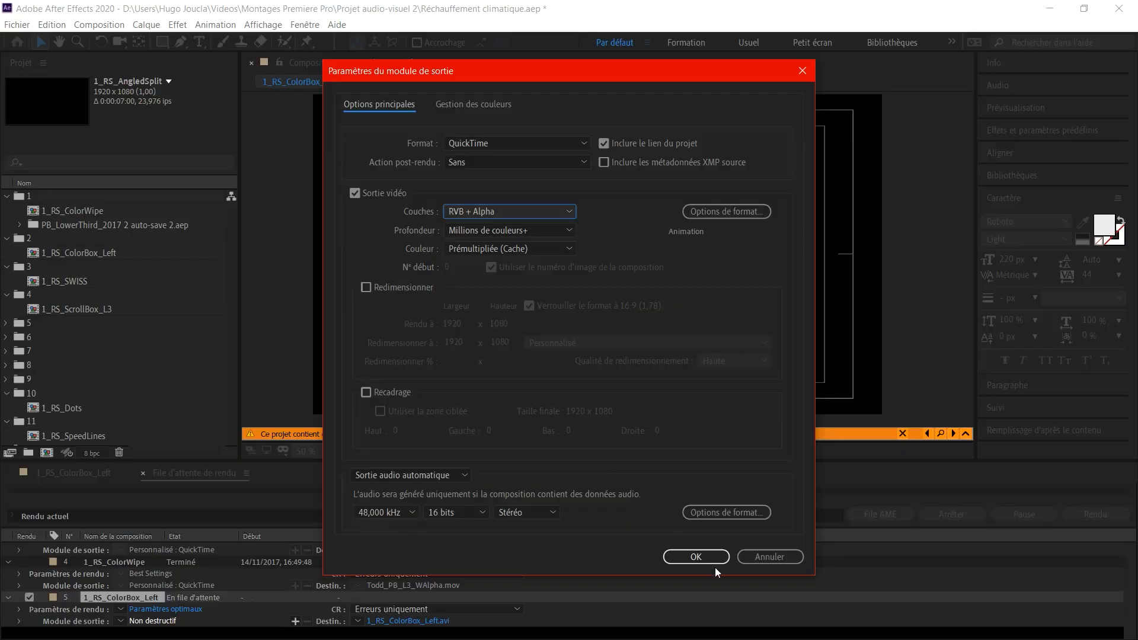
{"action": "left_click", "coordinate": [705, 558]}
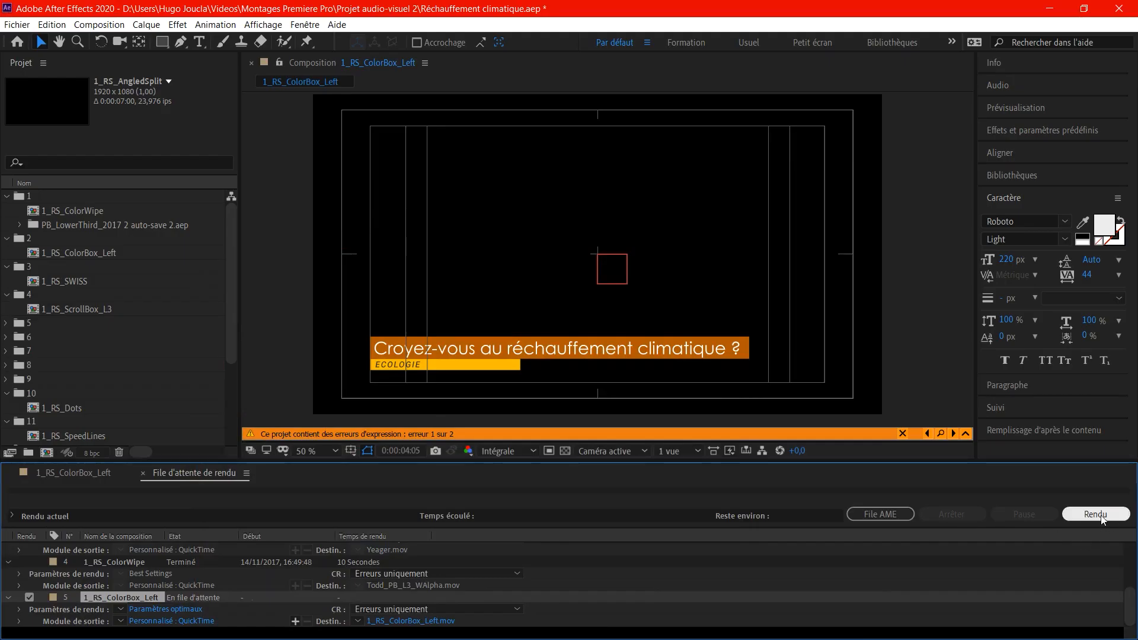
{"action": "left_click", "coordinate": [1095, 514]}
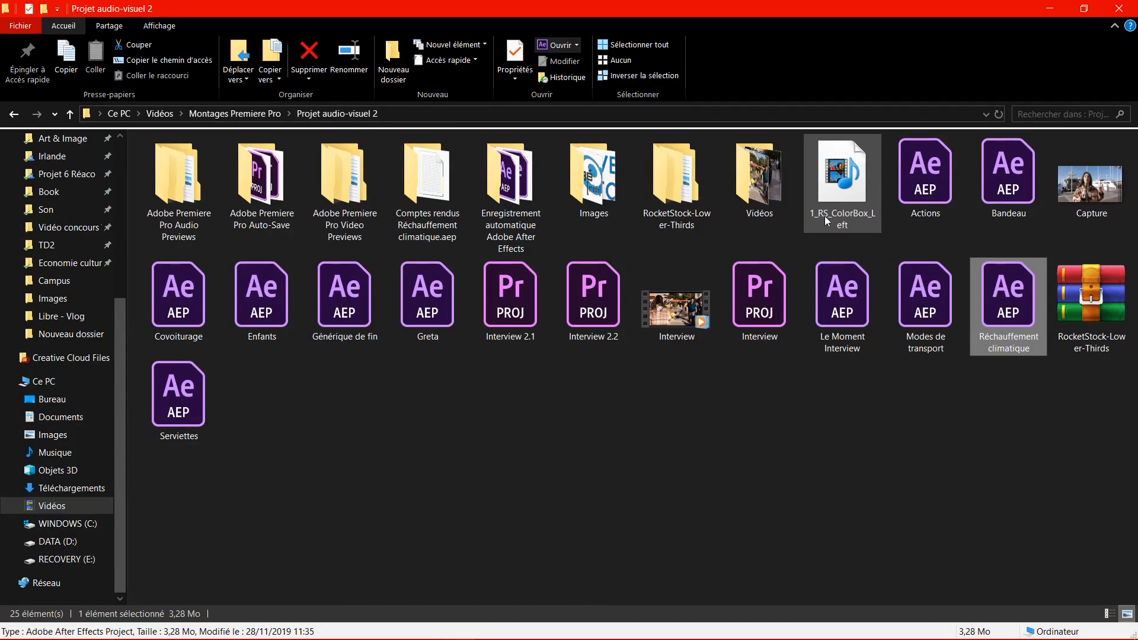
- Try to play the rendered 1_RS_ColorBox_Left video from the Projet audio-visuel 2 folder
{"action": "double_click", "coordinate": [853, 173]}
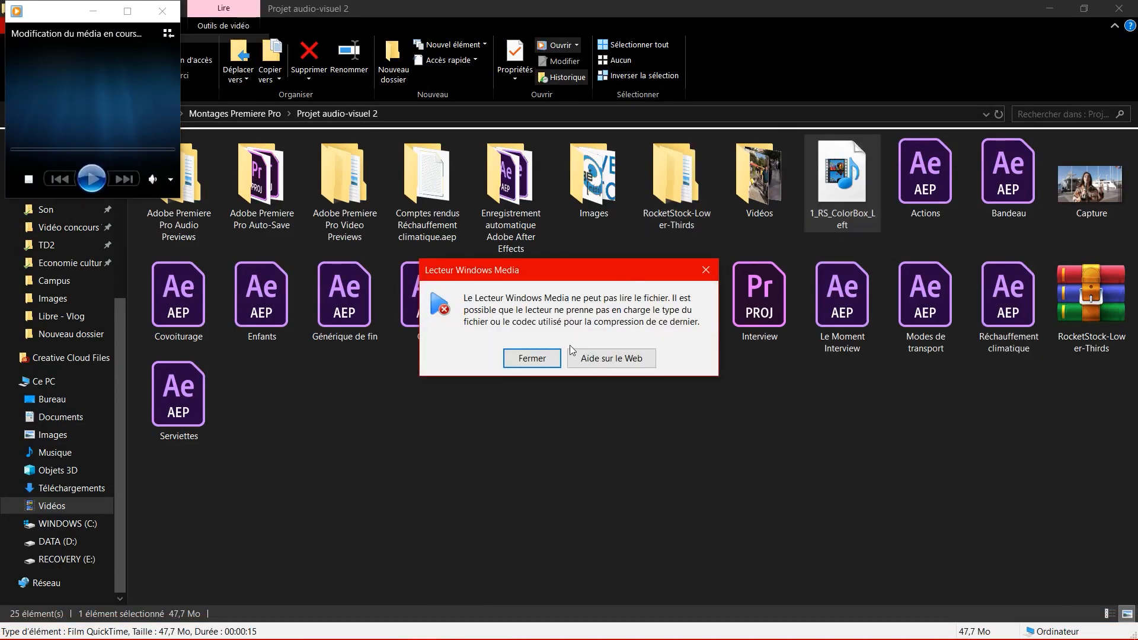
{"action": "left_click", "coordinate": [546, 360]}
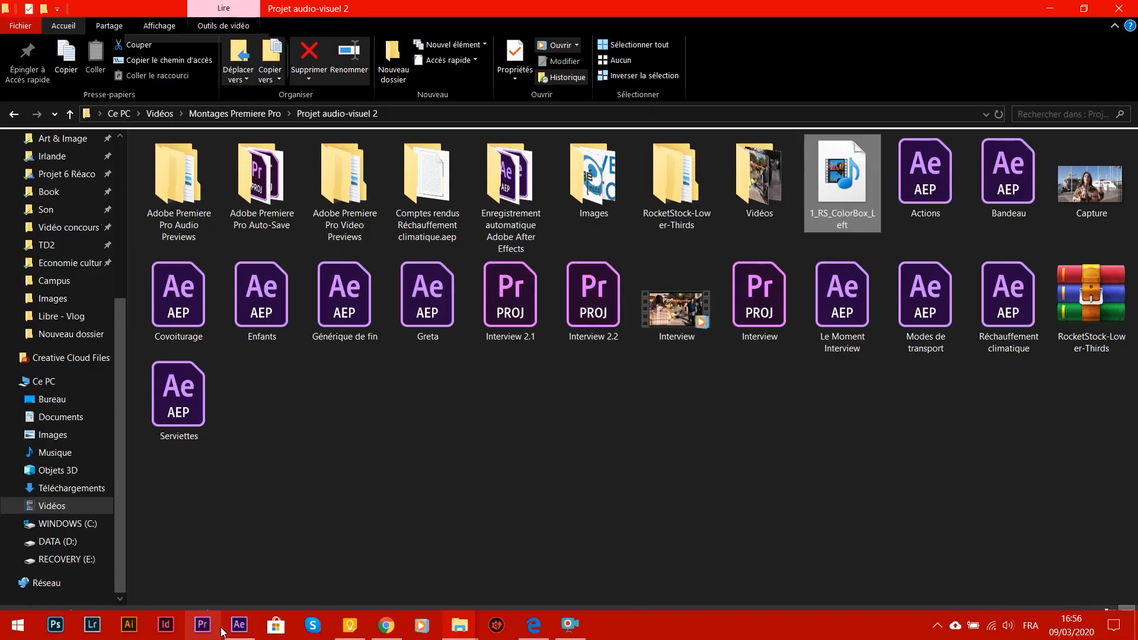
- Switch to Premiere Pro and put the DJI_0013 2 video from the Les 3 Mousquetaires folder on the empty timeline as a sequence
{"action": "left_click", "coordinate": [218, 628]}
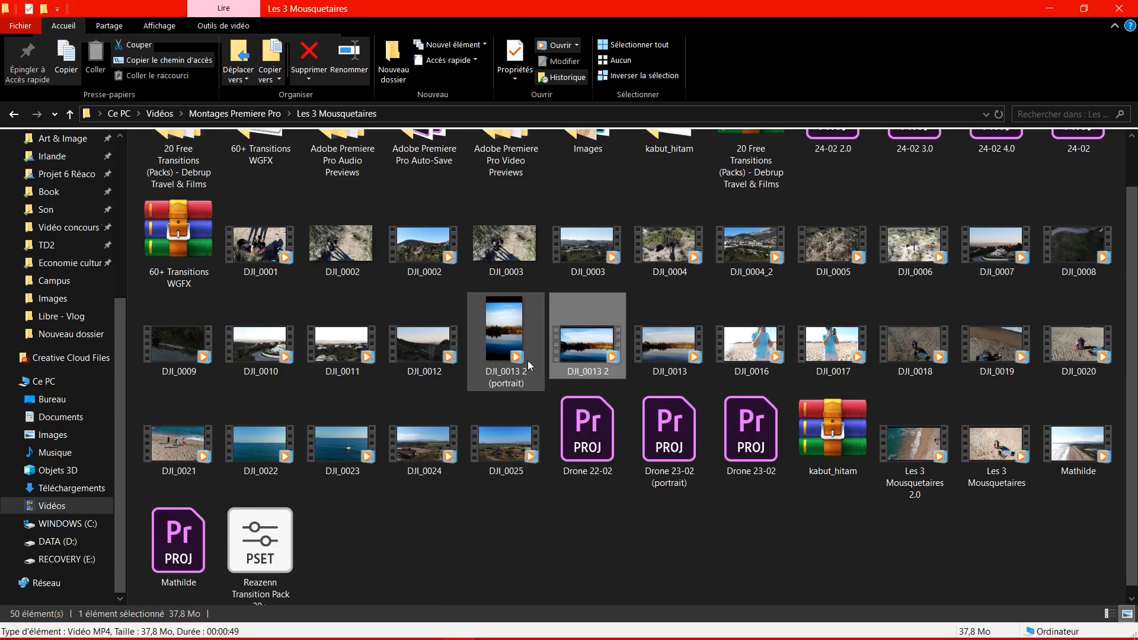
{"action": "left_click_drag", "start_coordinate": [589, 362], "coordinate": [546, 514]}
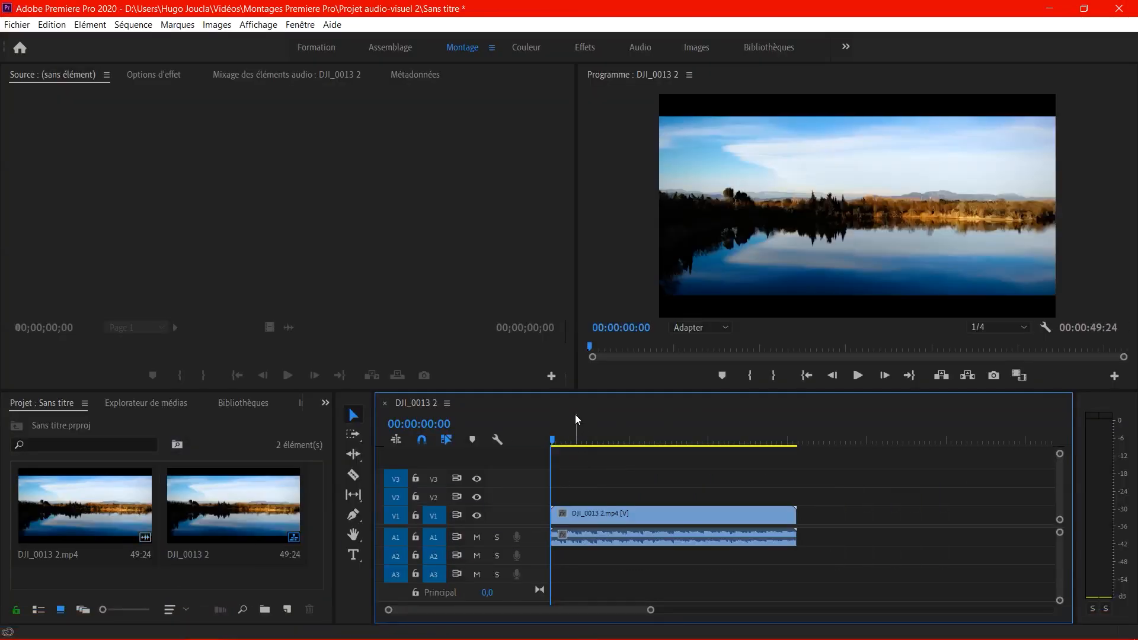
{"action": "left_click", "coordinate": [579, 440]}
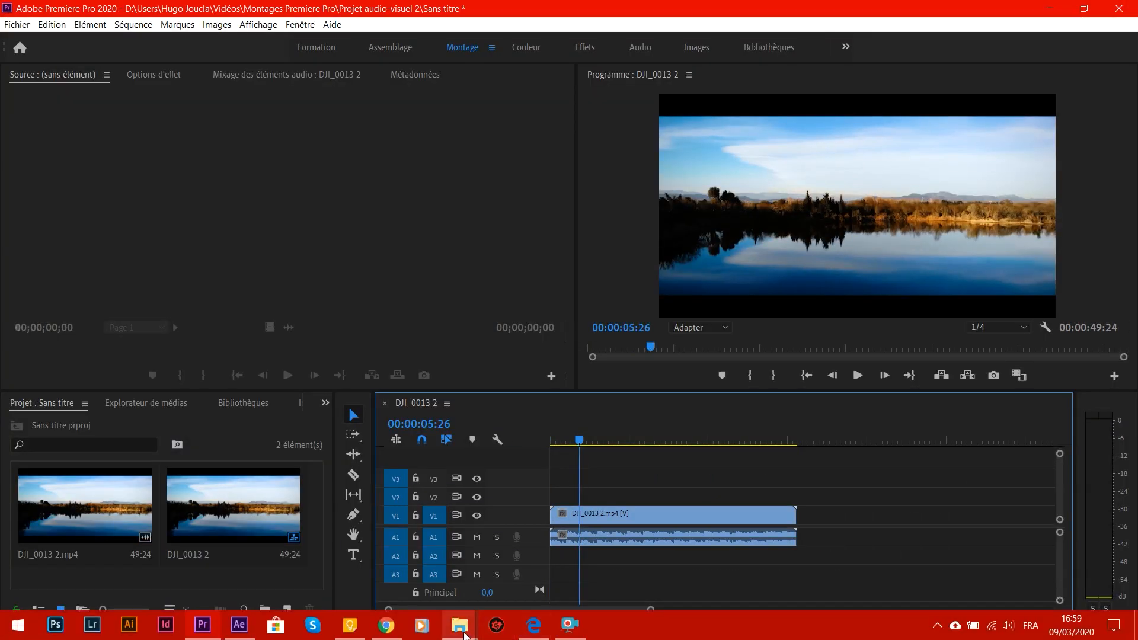
- Bring the rendered 1_RS_ColorBox_Left file from Projet audio-visuel 2 onto track V2, at the start above the drone clip
{"action": "mouse_move", "coordinate": [460, 628]}
{"action": "mouse_move", "coordinate": [482, 569]}
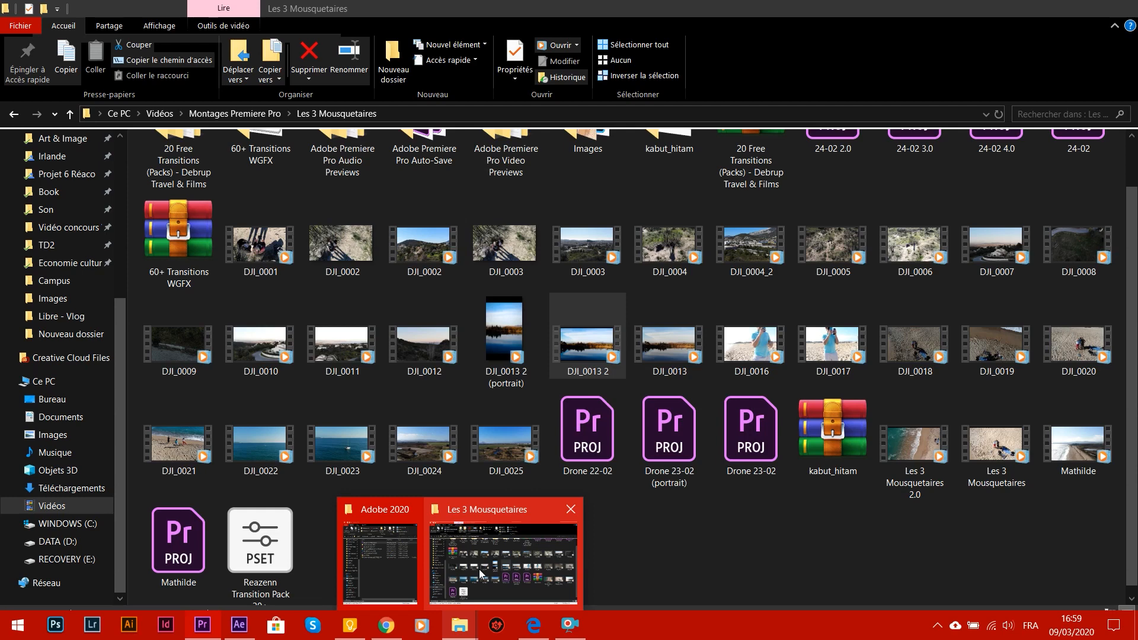
{"action": "left_click", "coordinate": [479, 569]}
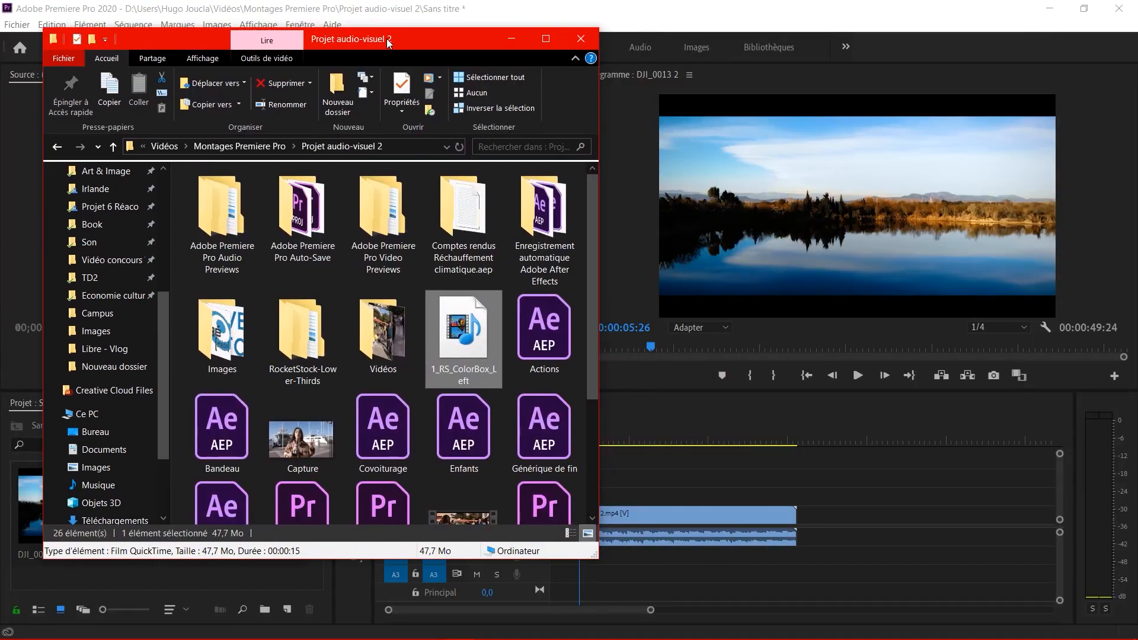
{"action": "mouse_move", "coordinate": [389, 43]}
{"action": "left_mouse_down"}
{"action": "mouse_move", "coordinate": [487, 58]}
{"action": "mouse_move", "coordinate": [483, 105]}
{"action": "mouse_move", "coordinate": [395, 63]}
{"action": "left_mouse_up"}
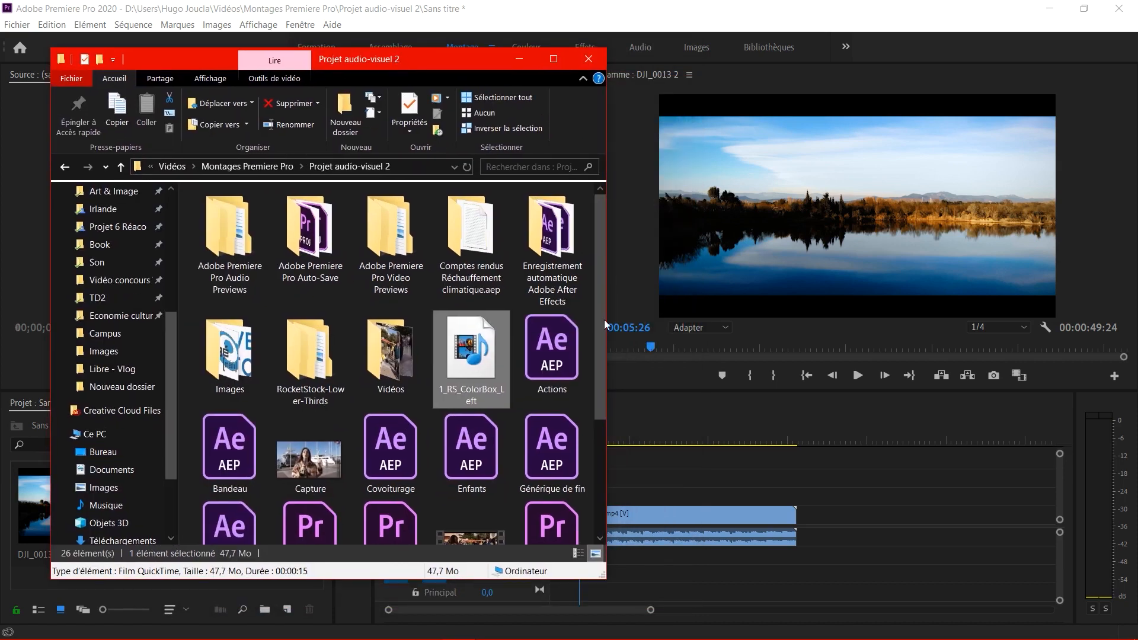
{"action": "left_click_drag", "start_coordinate": [481, 351], "coordinate": [569, 497]}
- Return the playhead to 00:00:00:00 and play the sequence to check the title overlay's transparency
{"action": "left_click", "coordinate": [687, 433]}
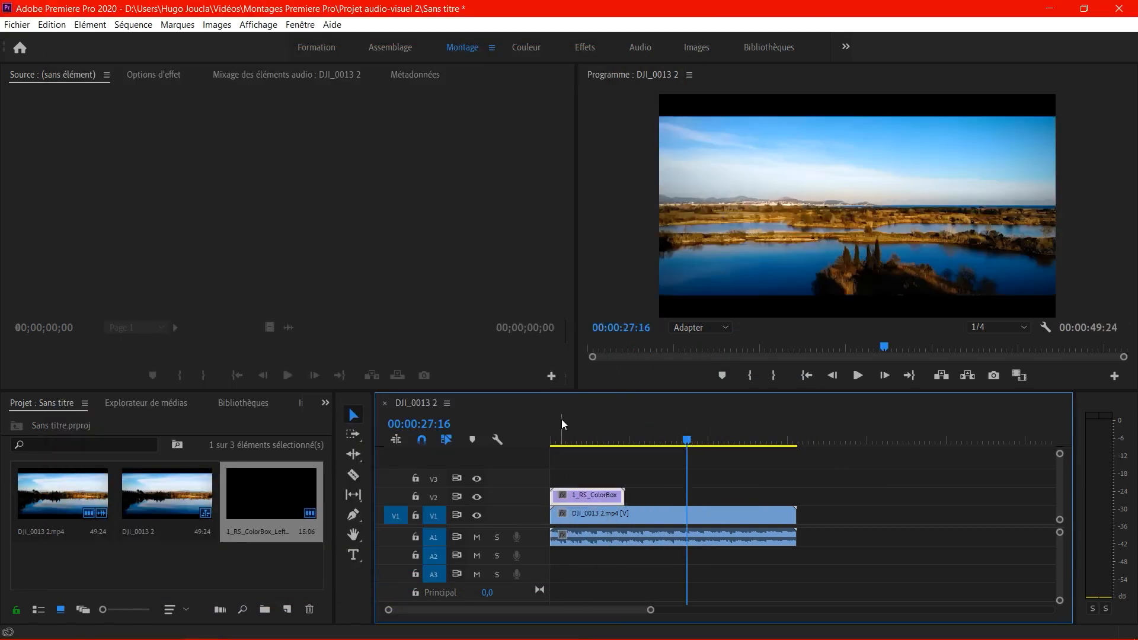
{"action": "left_click_drag", "start_coordinate": [562, 437], "coordinate": [535, 429]}
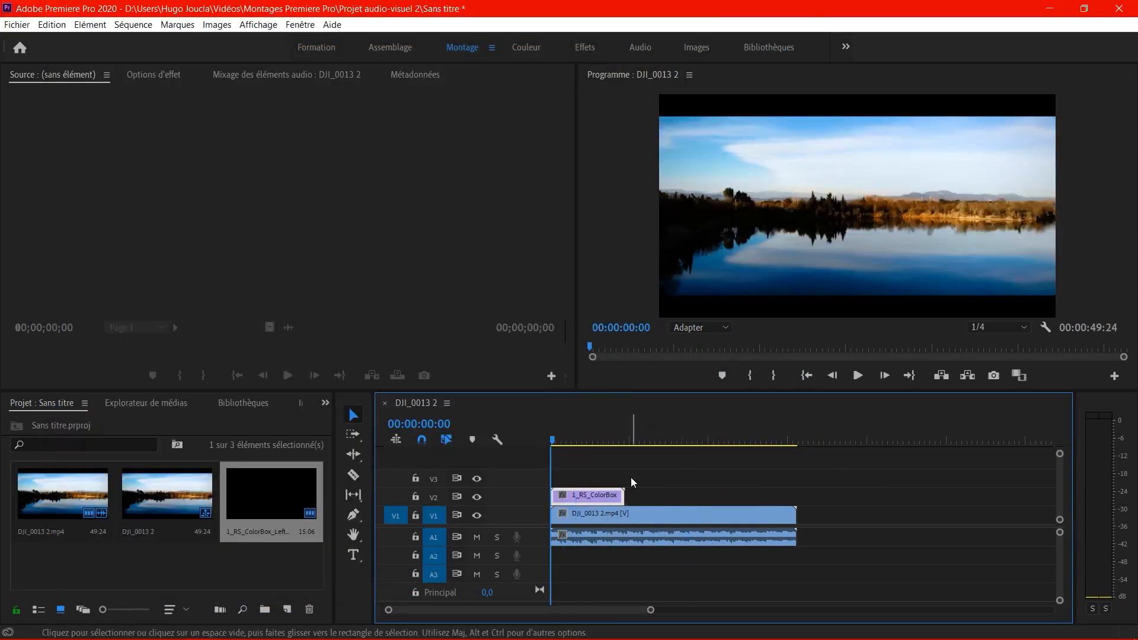
{"action": "key", "text": "space"}
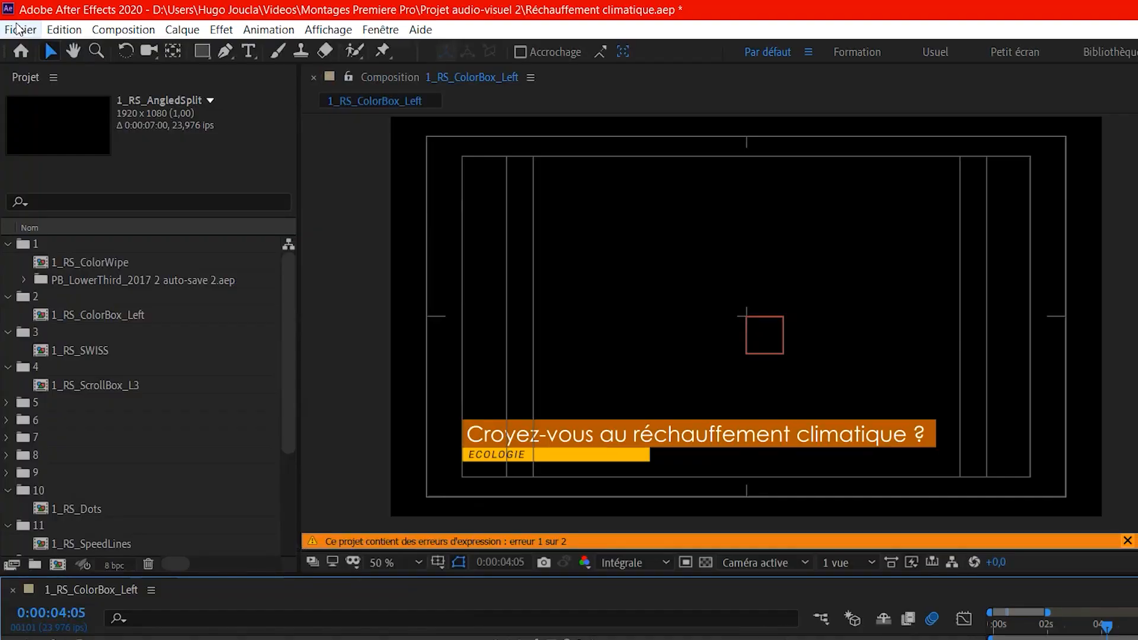
- Switch to After Effects and queue another render of the 1_RS_ColorBox_Left composition
{"action": "left_click", "coordinate": [18, 29]}
{"action": "mouse_move", "coordinate": [332, 298]}
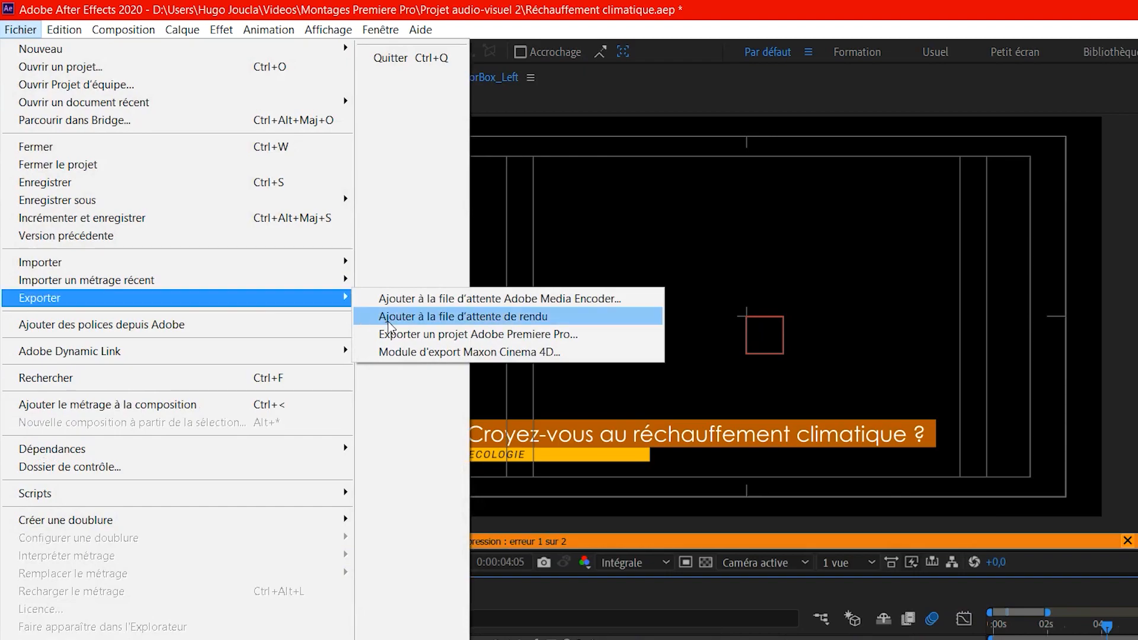
{"action": "left_click", "coordinate": [404, 319]}
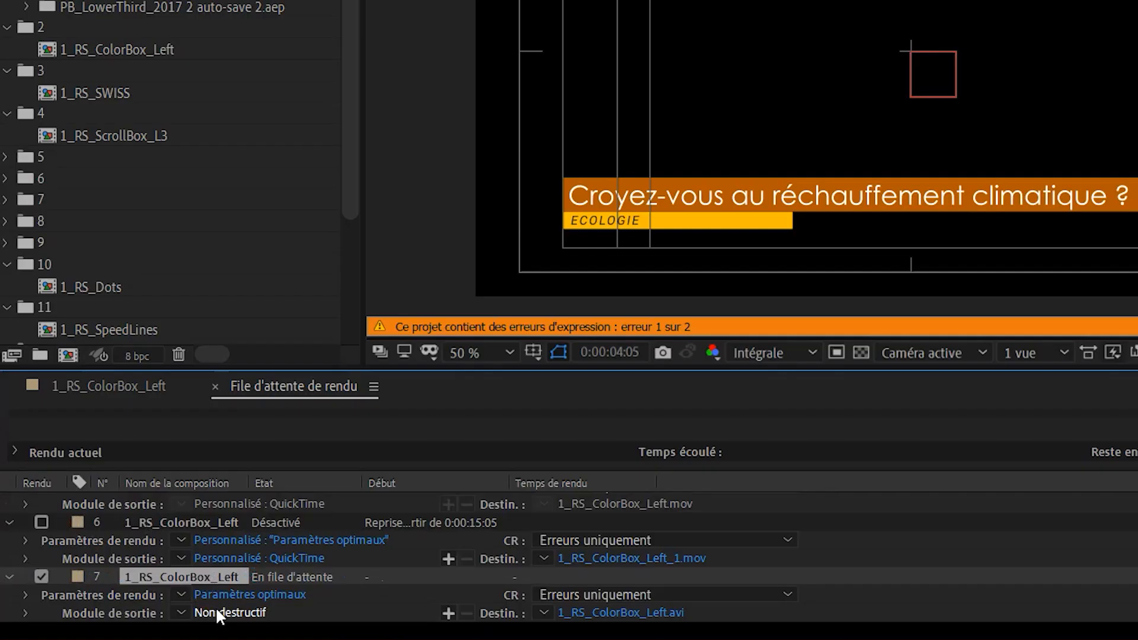
- Set the new queue item's output module to Séquence PNG format with RVB + Alpha channels
{"action": "left_click", "coordinate": [145, 620]}
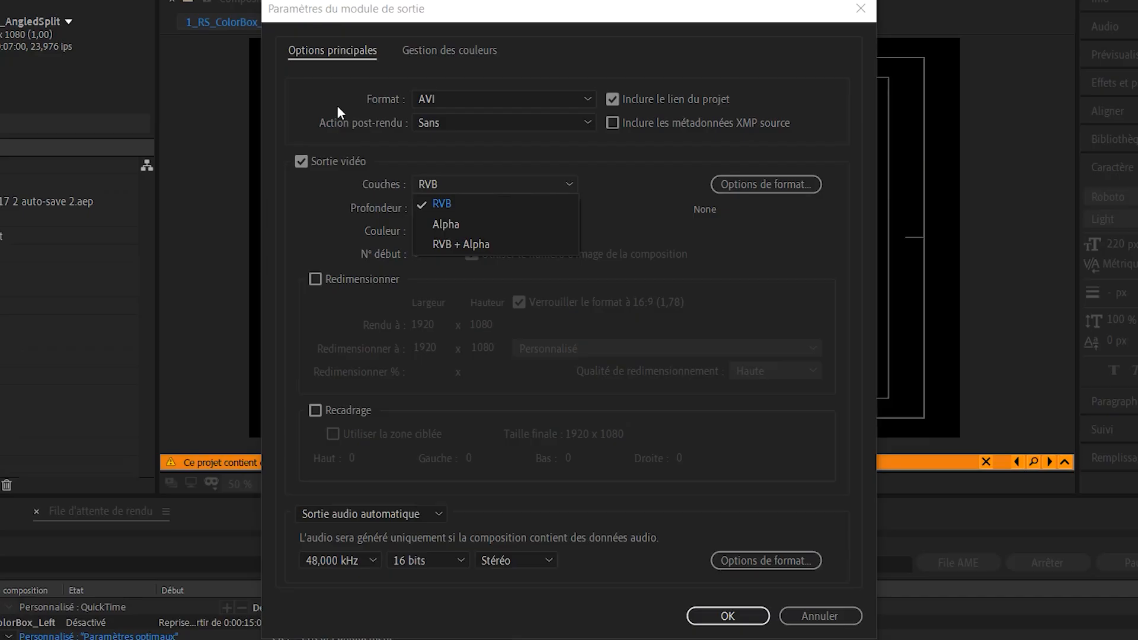
{"action": "left_click", "coordinate": [436, 100]}
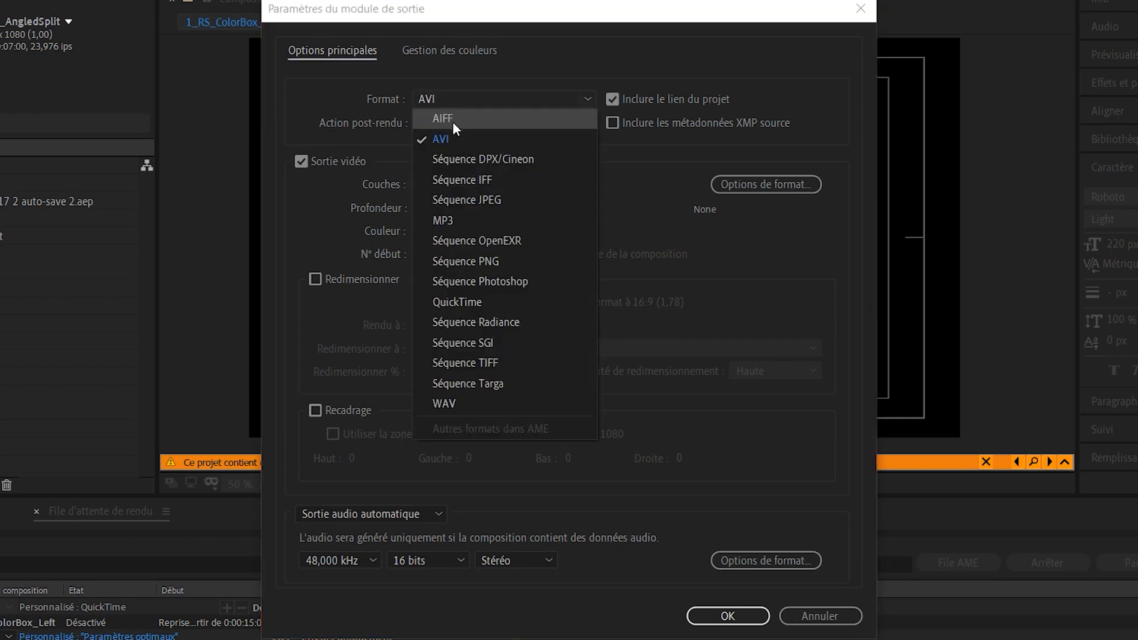
{"action": "left_click", "coordinate": [472, 263]}
{"action": "left_click", "coordinate": [489, 188]}
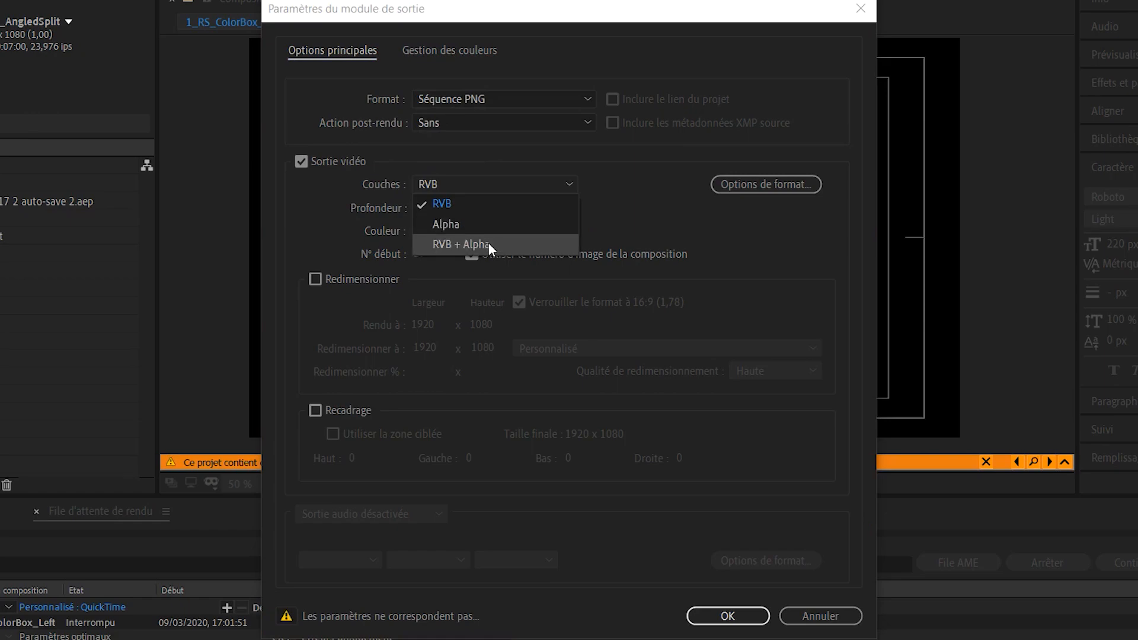
{"action": "left_click", "coordinate": [489, 243]}
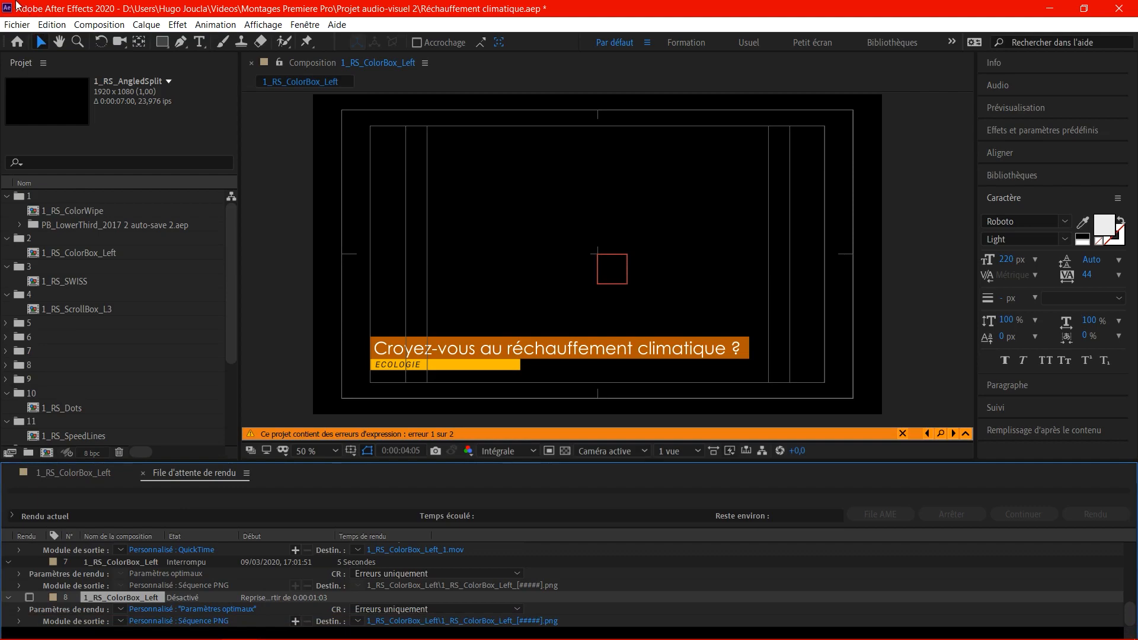
{"action": "left_click", "coordinate": [16, 24]}
{"action": "mouse_move", "coordinate": [256, 166]}
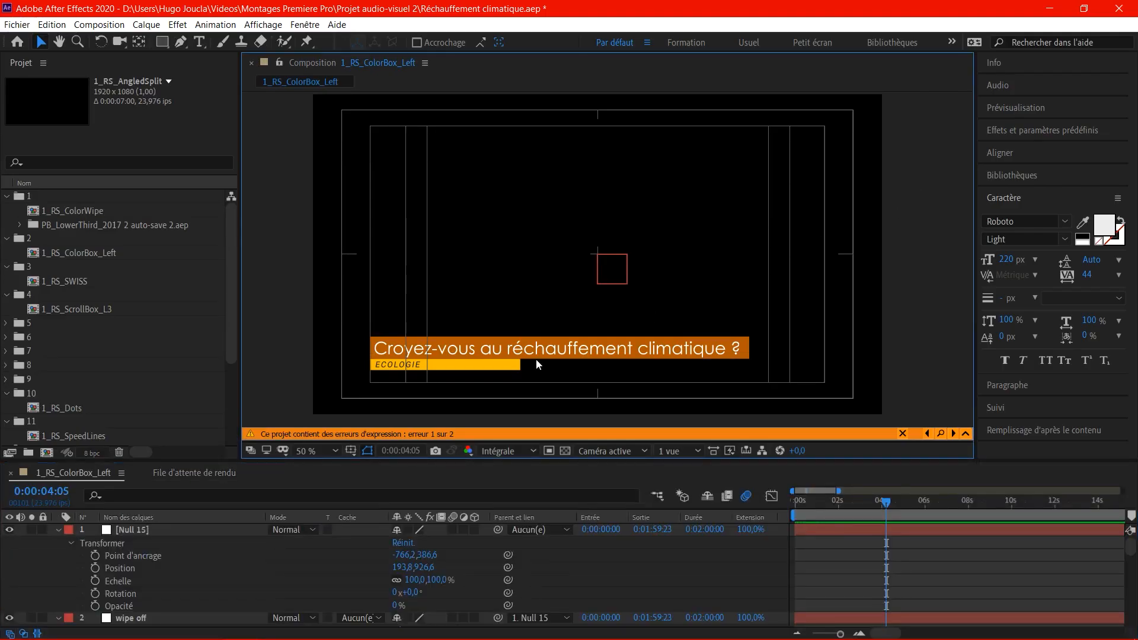
{"action": "mouse_move", "coordinate": [293, 638]}
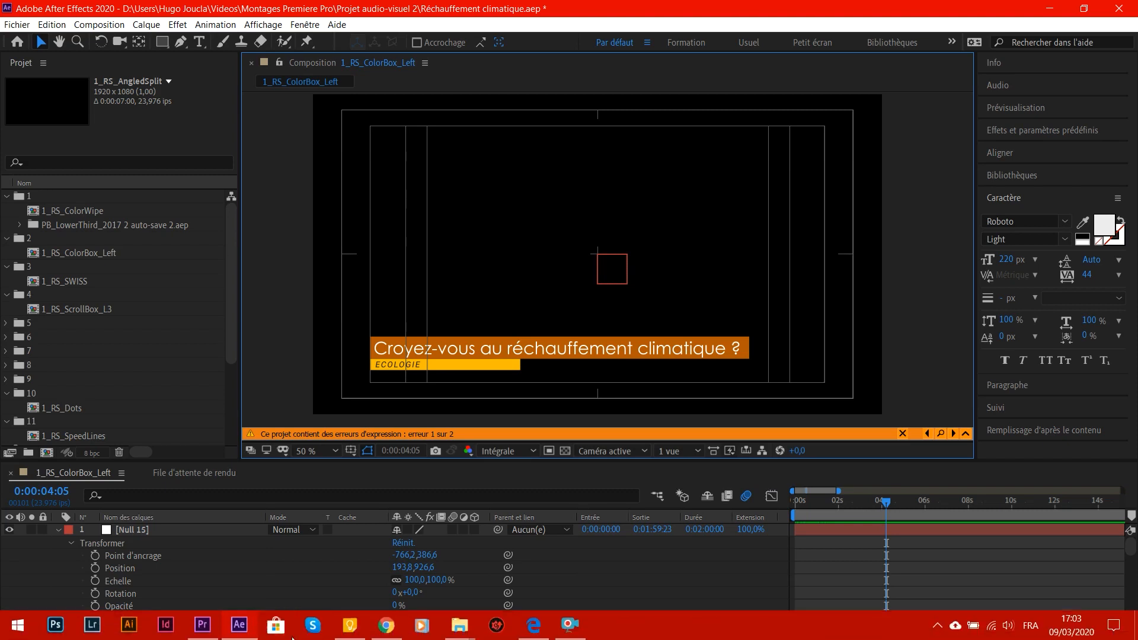
- Switch to Premiere Pro and bring up the Projet audio-visuel 2 folder in a window over it
{"action": "left_click", "coordinate": [203, 624]}
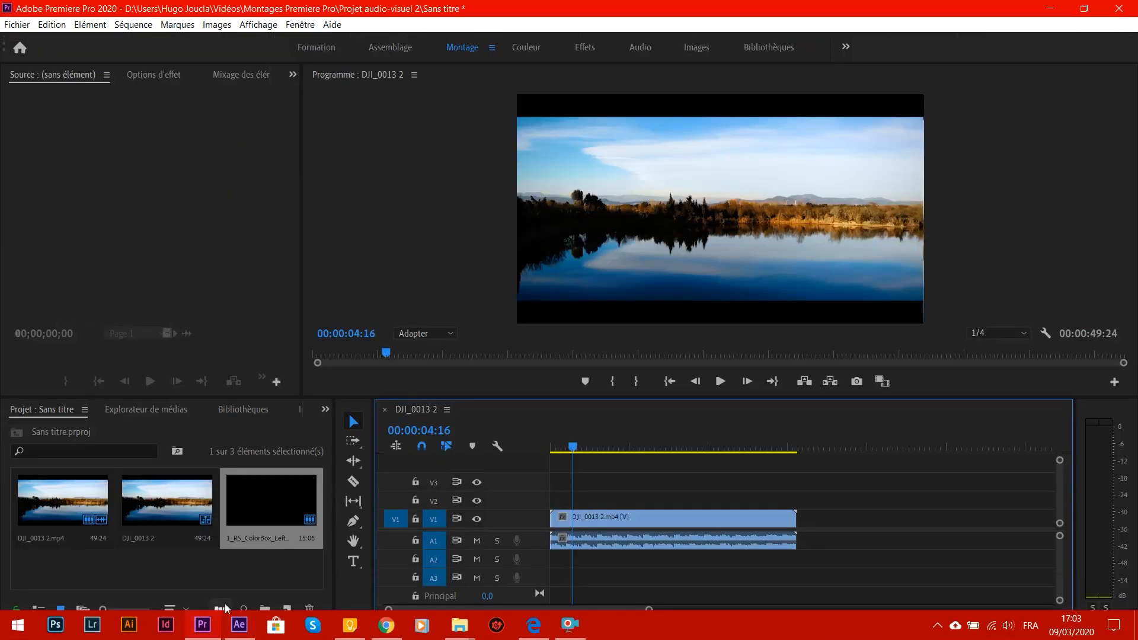
{"action": "left_click", "coordinate": [19, 25]}
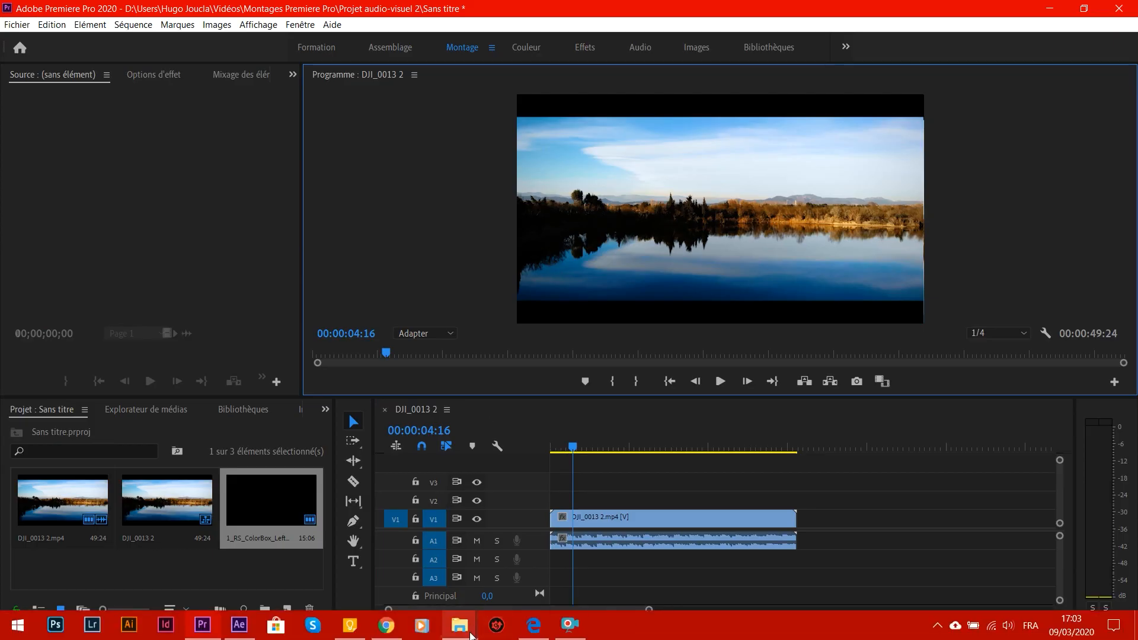
{"action": "mouse_move", "coordinate": [472, 633]}
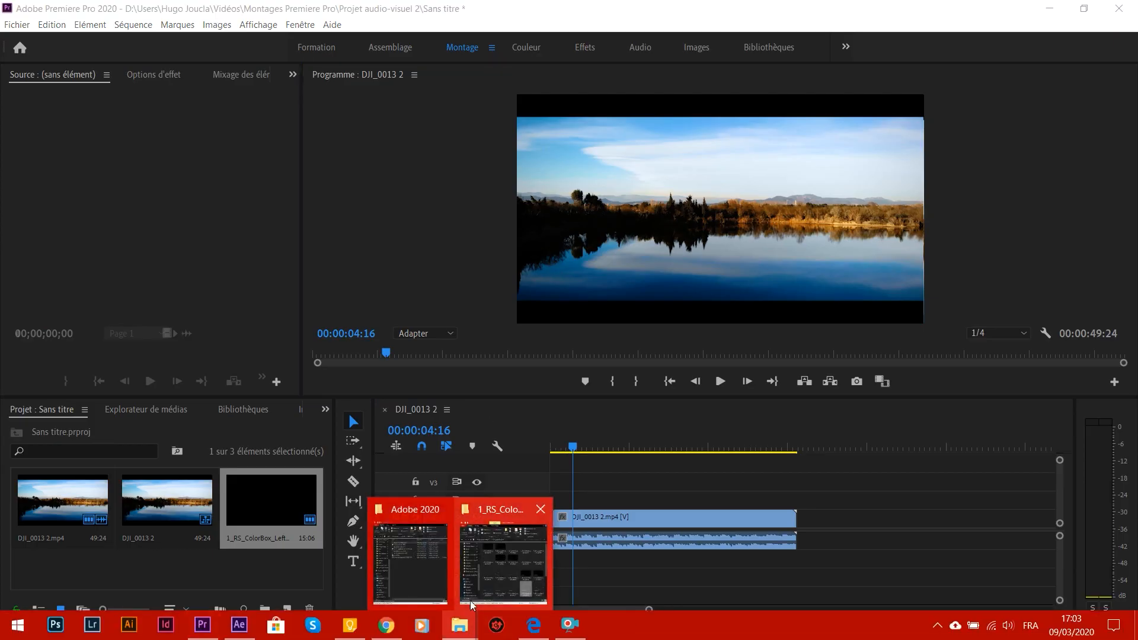
{"action": "left_click", "coordinate": [478, 577]}
{"action": "left_click", "coordinate": [461, 421]}
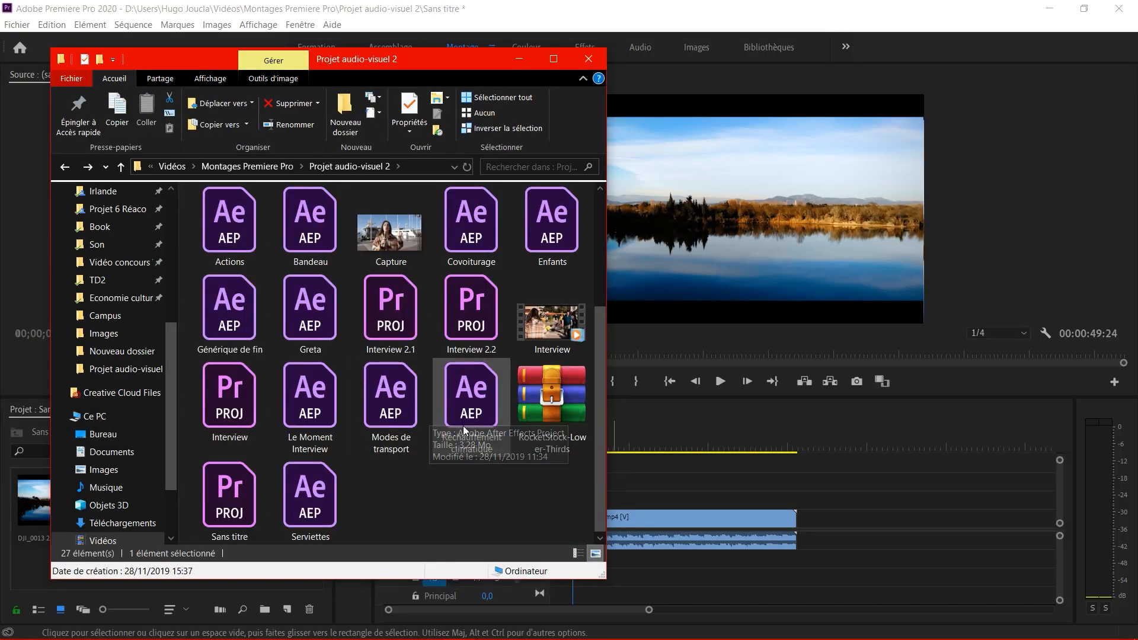
- Try to place the Réchauffement climatique After Effects project directly on the timeline
{"action": "left_click_drag", "start_coordinate": [454, 403], "coordinate": [752, 489]}
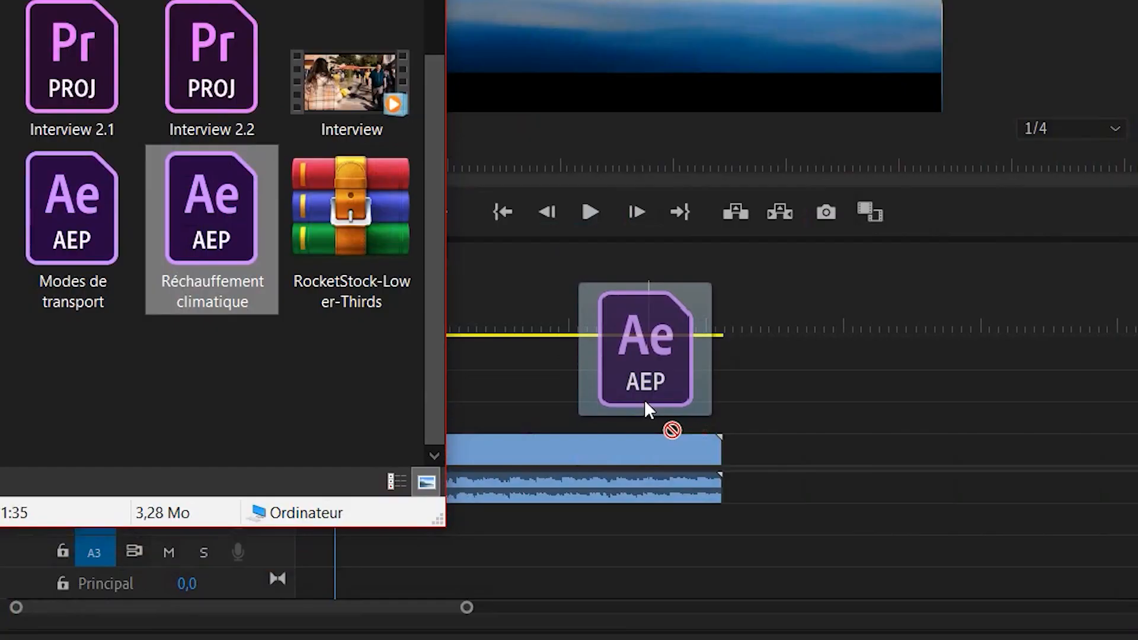
{"action": "left_click_drag", "start_coordinate": [645, 400], "coordinate": [609, 399]}
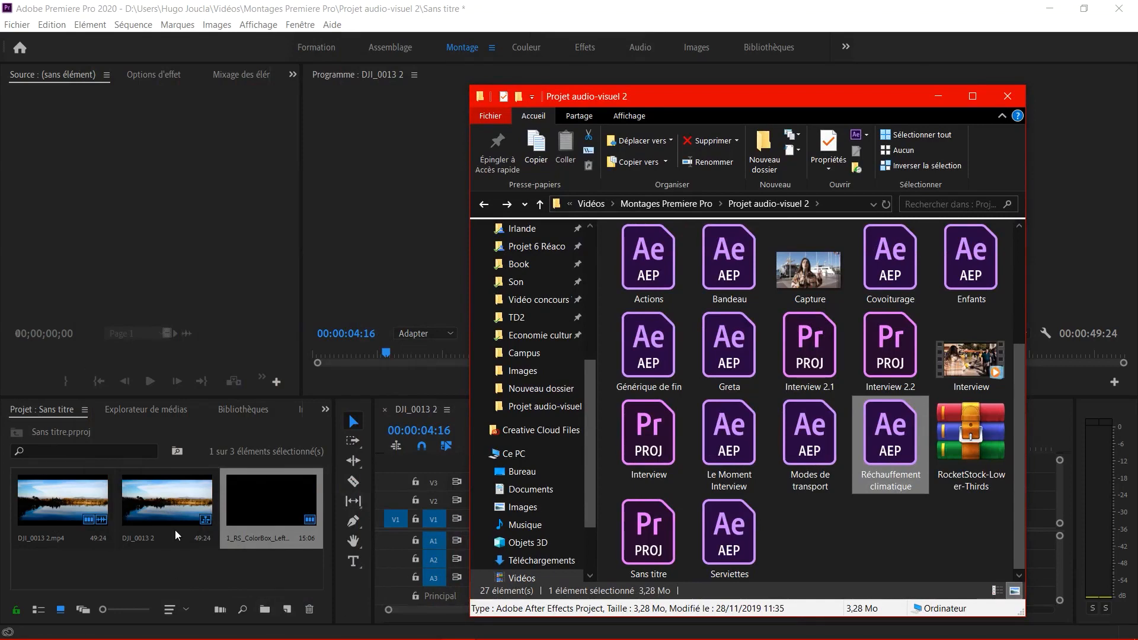
- Import the 1_RS_AngledSplit composition from the Réchauffement climatique project into the project bin and place it on track V2 at the sequence start
{"action": "left_click_drag", "start_coordinate": [888, 444], "coordinate": [218, 570]}
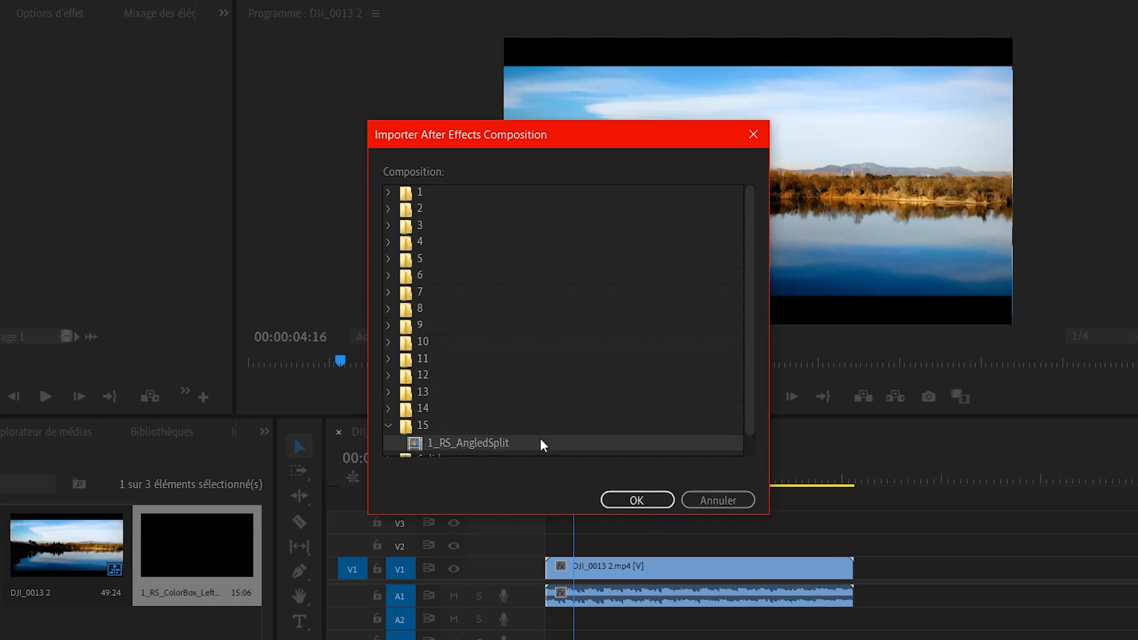
{"action": "left_click", "coordinate": [651, 501]}
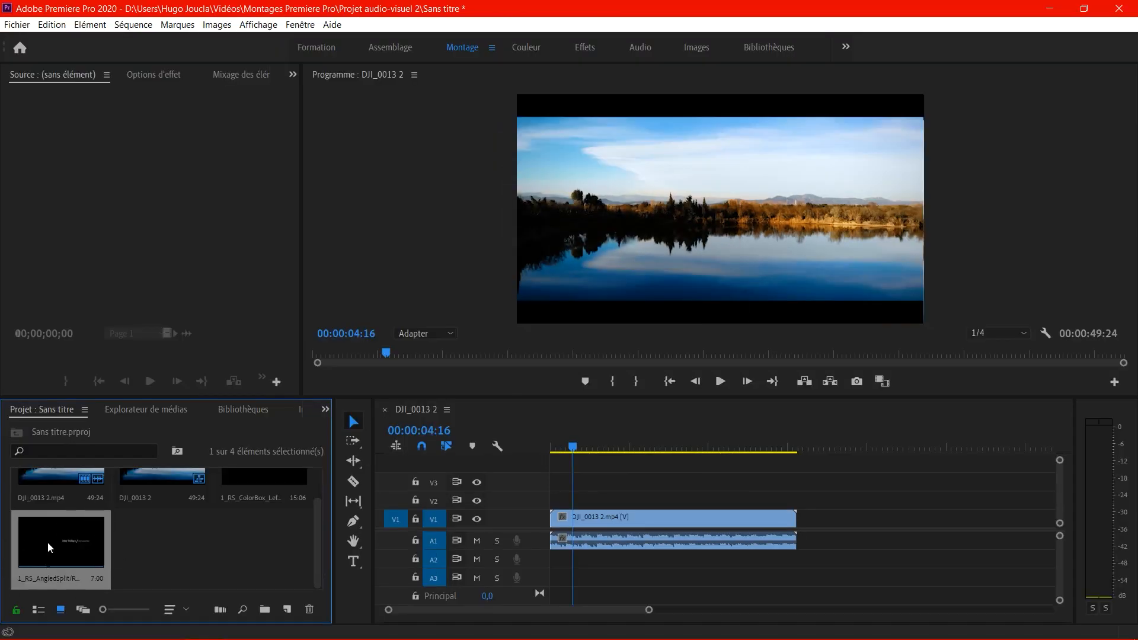
{"action": "left_click_drag", "start_coordinate": [48, 541], "coordinate": [547, 497]}
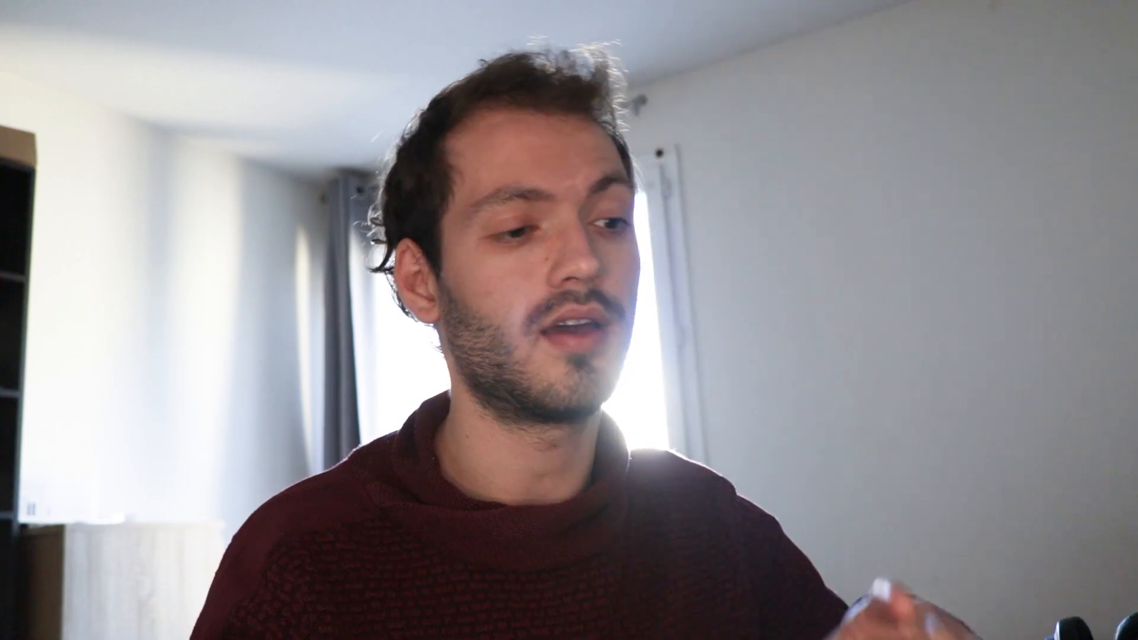